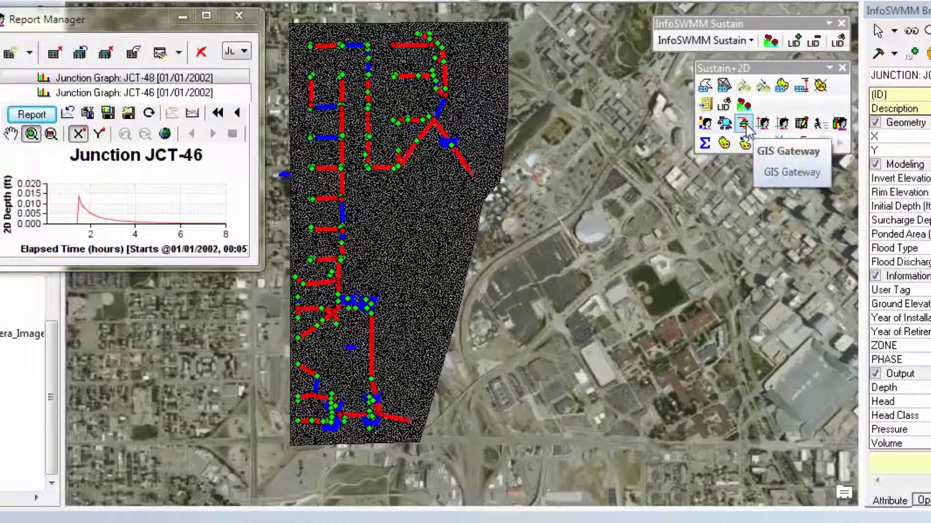
Step: Open and close the GIS Gateway, Domain Manager and Facility Manager from the Sustain+2D toolbar
left_click(744, 125)
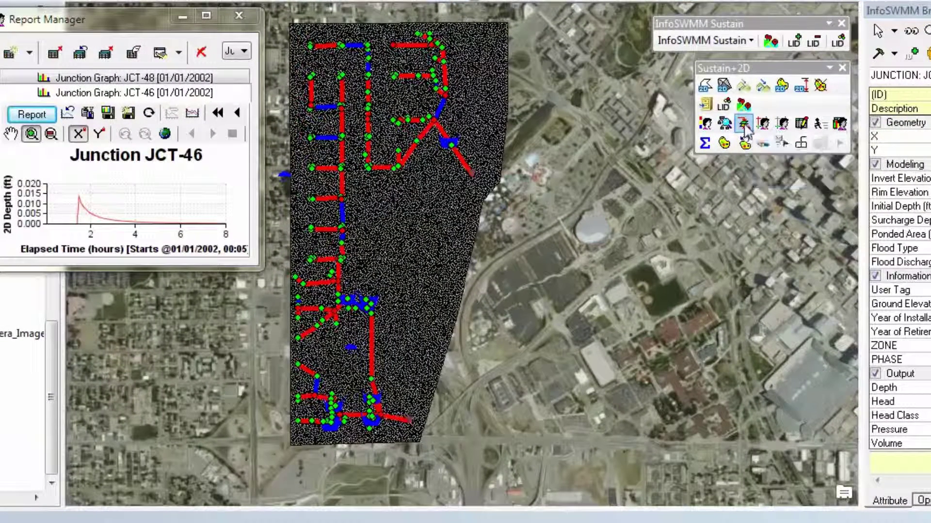
left_click(729, 146)
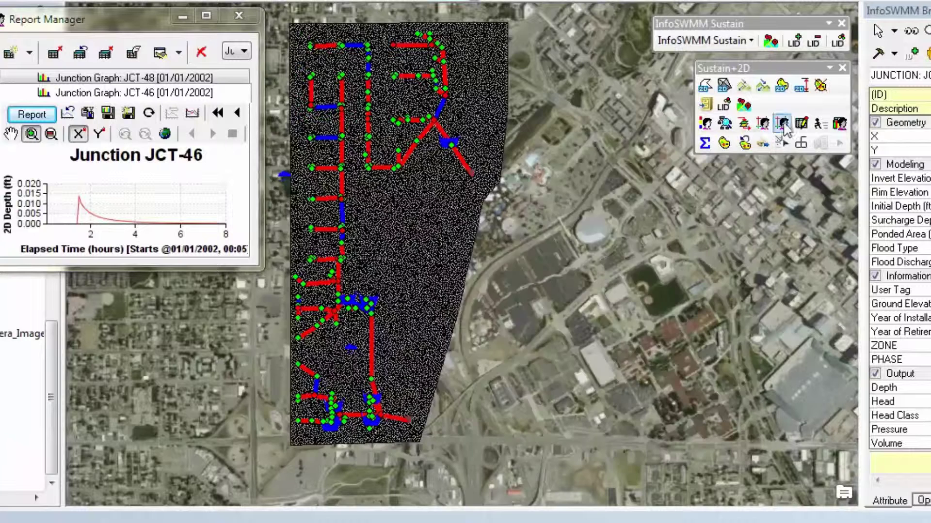
left_click(782, 125)
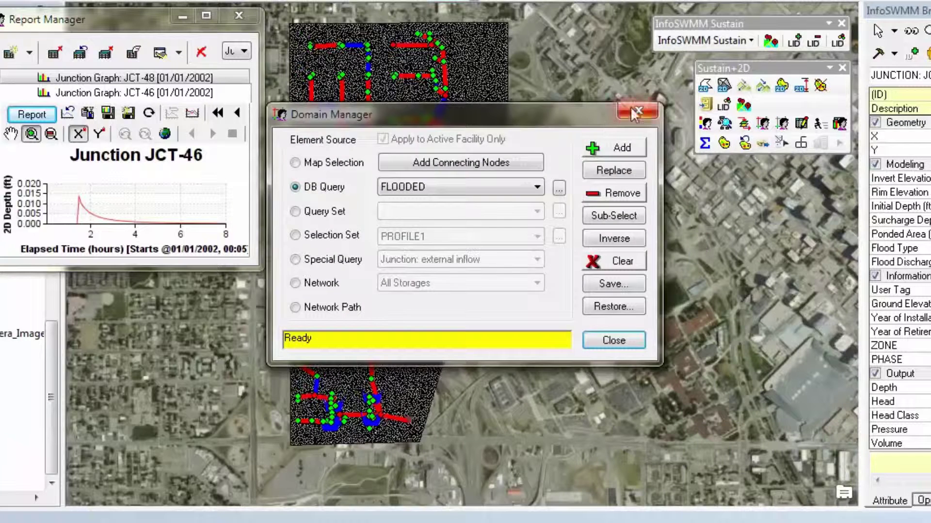
left_click(638, 111)
left_click(781, 127)
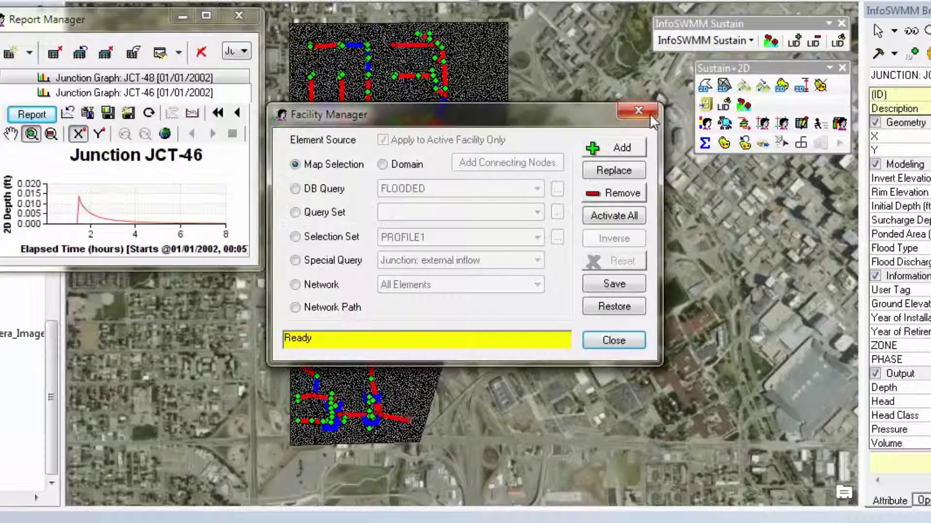
left_click(639, 111)
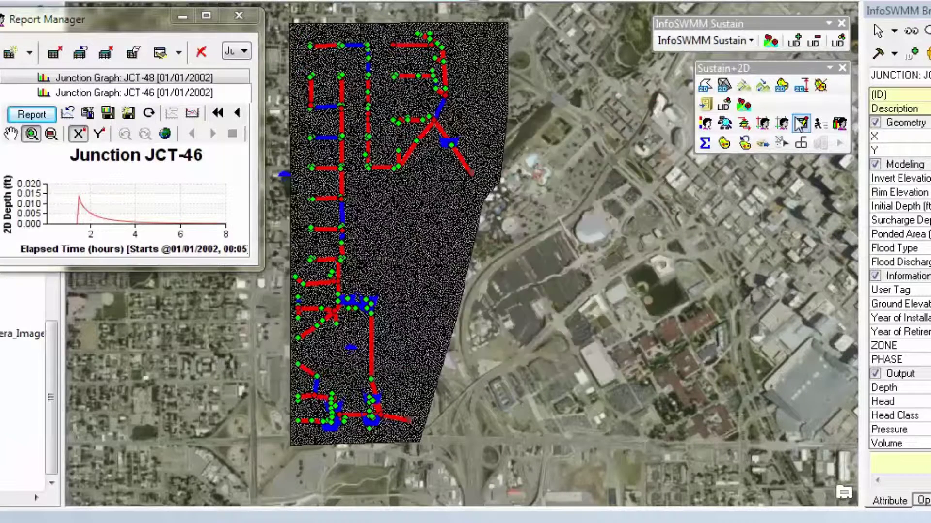
Step: Open the Junction Hydraulic (Modeling) Data table and review a histogram of its Rim Elevation column
left_click(801, 124)
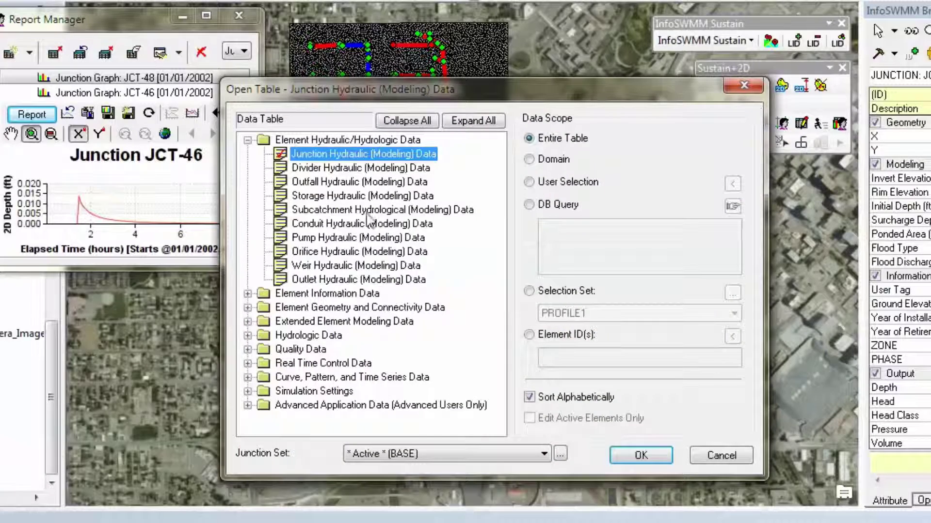
double_click(382, 154)
left_click(416, 100)
right_click(420, 107)
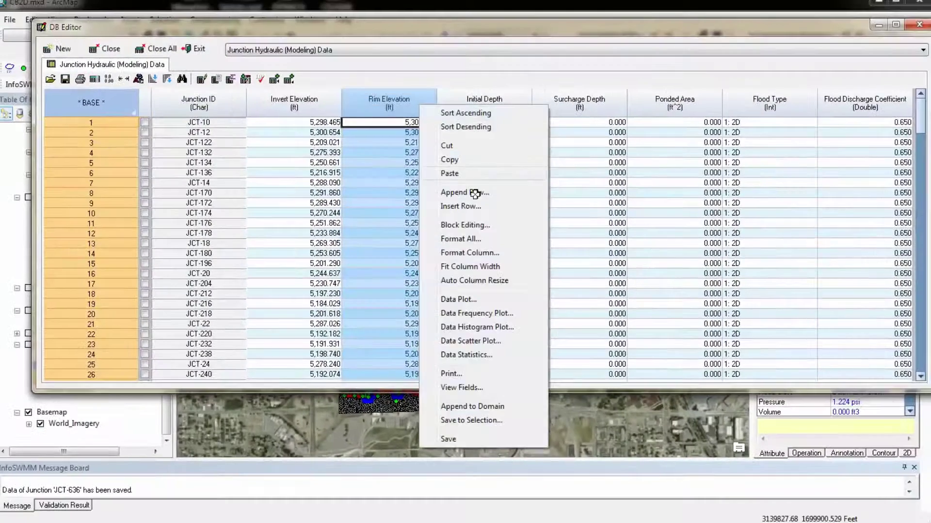
left_click(476, 326)
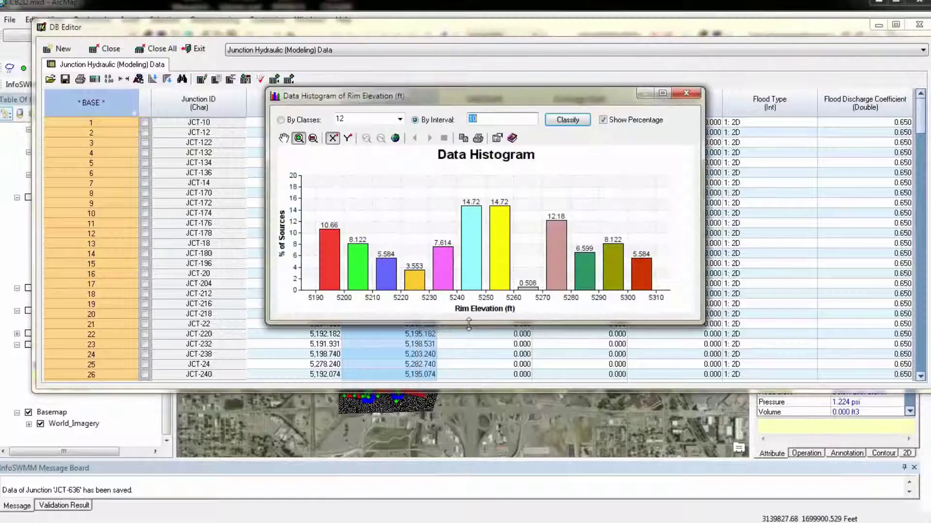
left_click(685, 94)
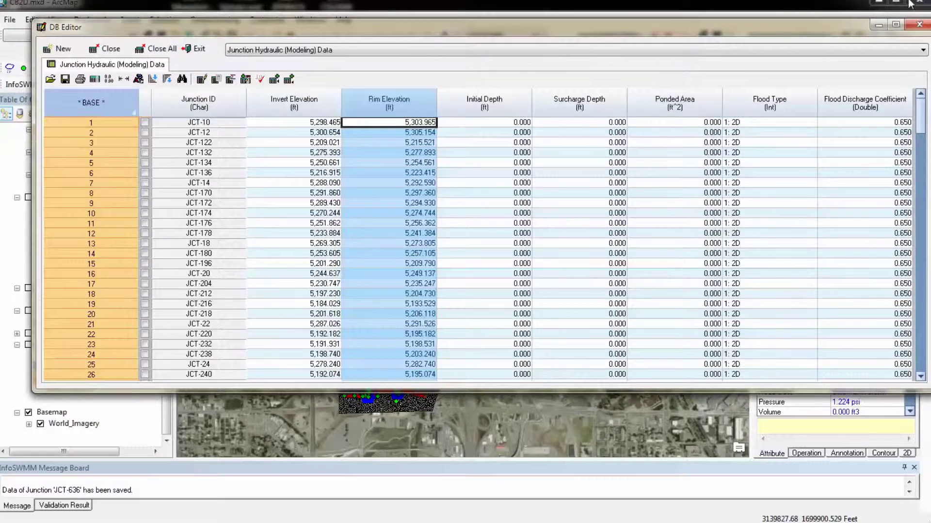
Step: Close the junction data table and briefly review the Run Manager simulation settings
left_click(919, 27)
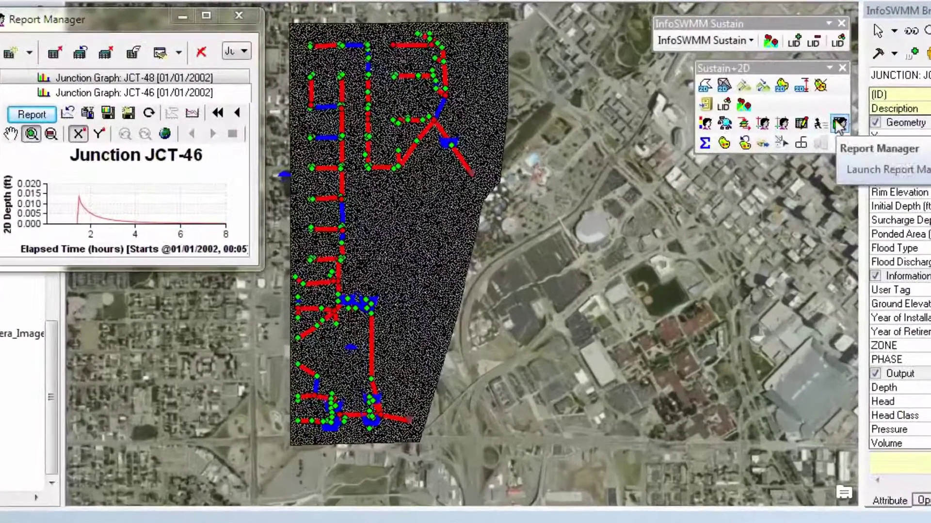
left_click(819, 124)
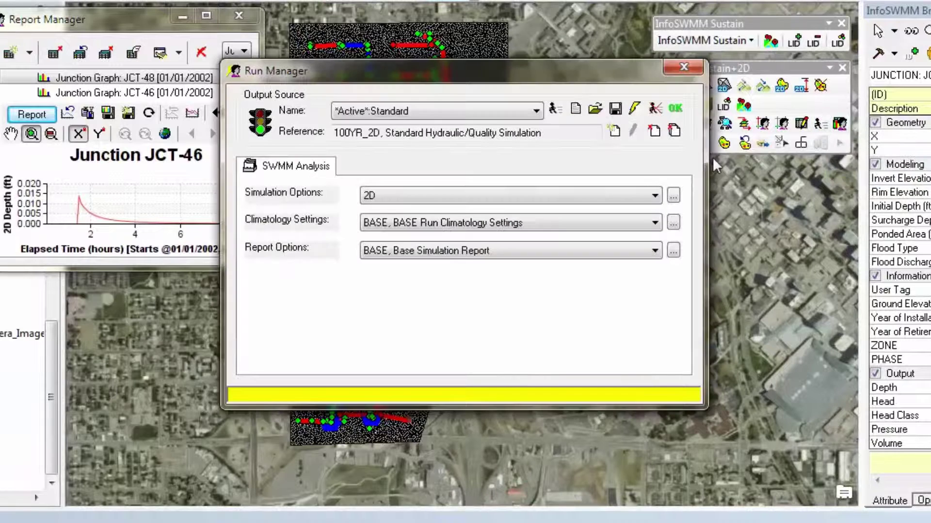
left_click(683, 67)
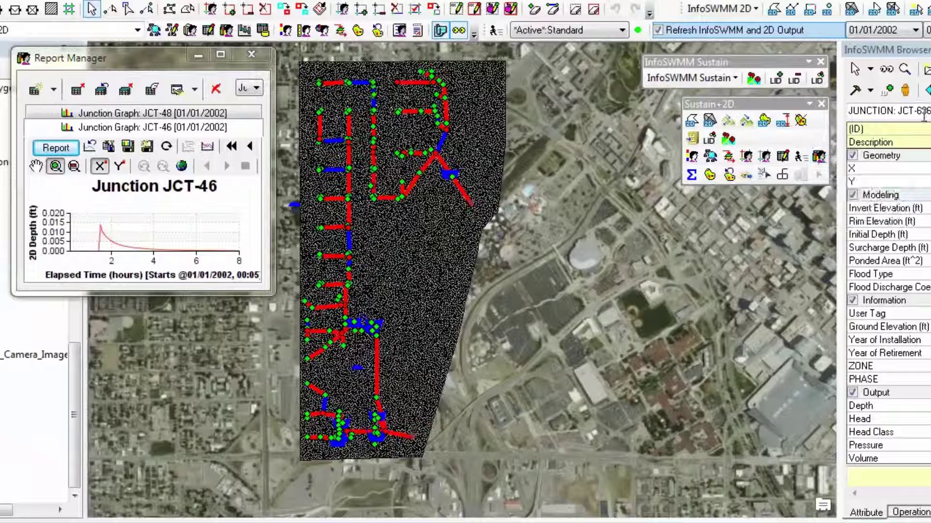
Step: Enlarge the junction depth graph, check its variables keeping 2D Depth, close it, and open Output Statistics Manager
left_click_drag(269, 290, 556, 340)
left_click(532, 148)
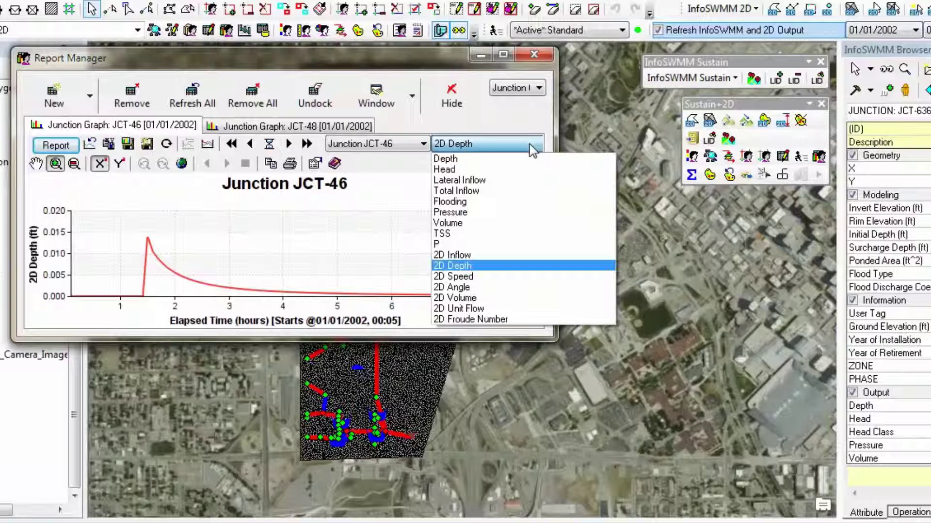
left_click(537, 55)
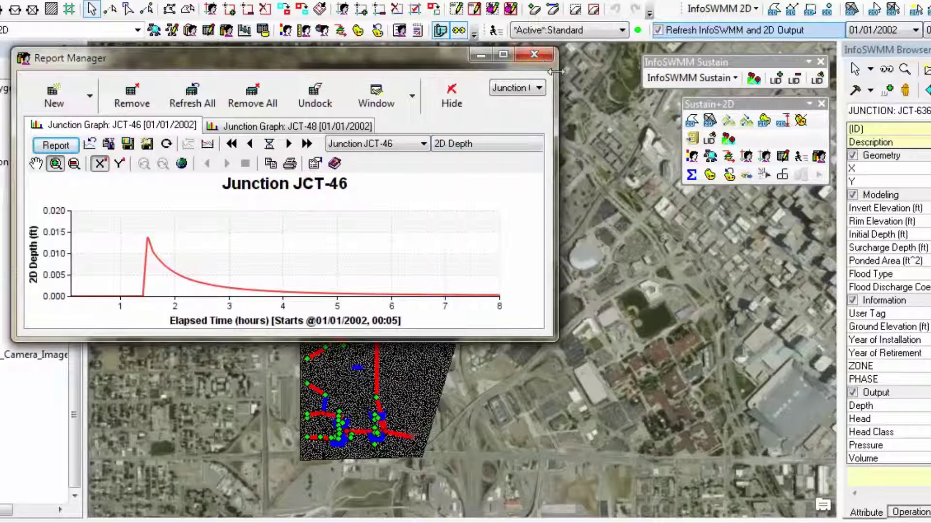
left_click(534, 55)
left_click(691, 176)
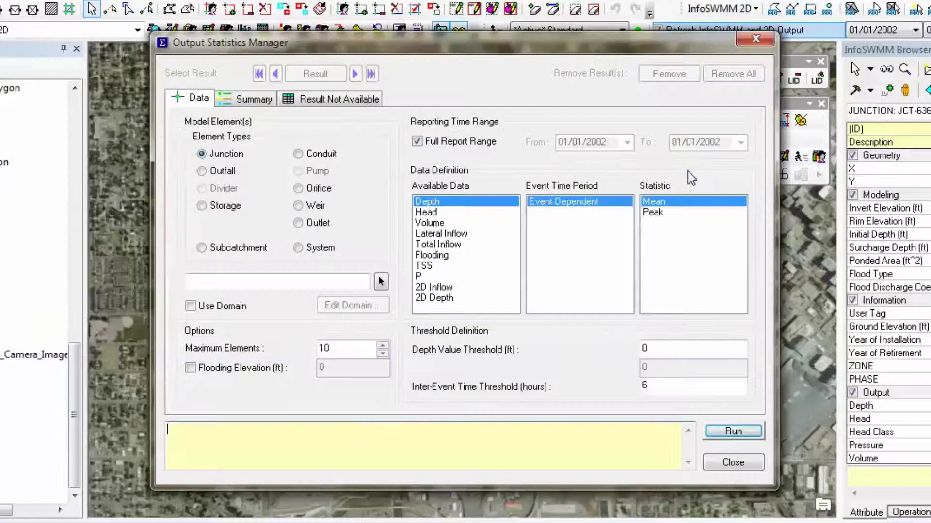
Step: Close Output Statistics Manager and briefly open the Append geoprocessing tool
left_click(754, 40)
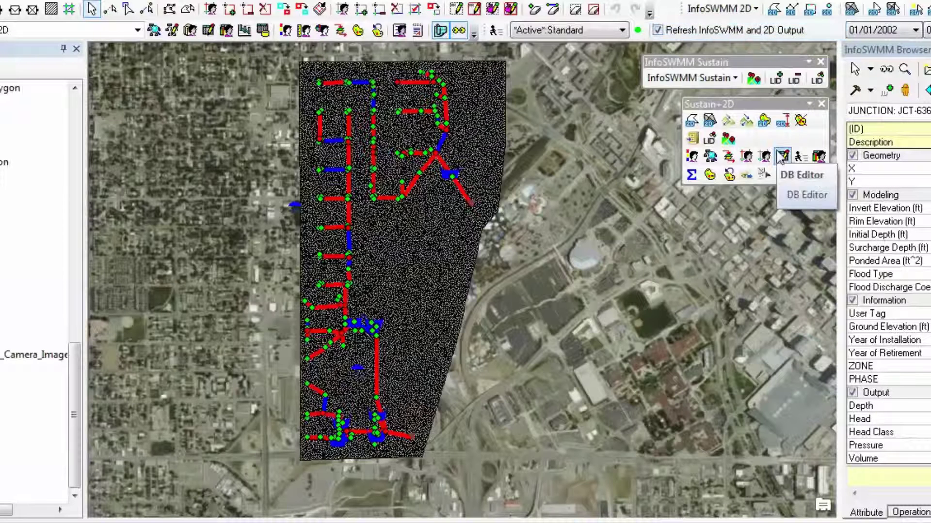
left_click(764, 175)
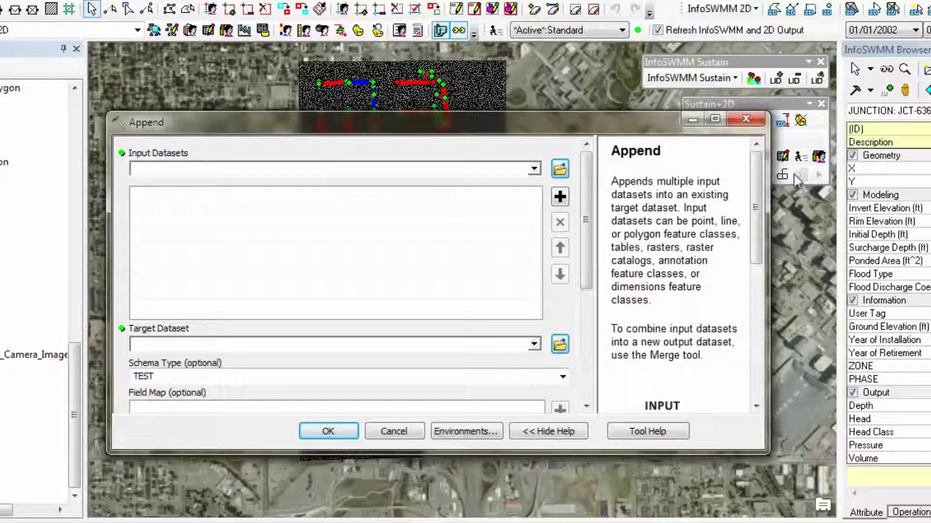
left_click(746, 119)
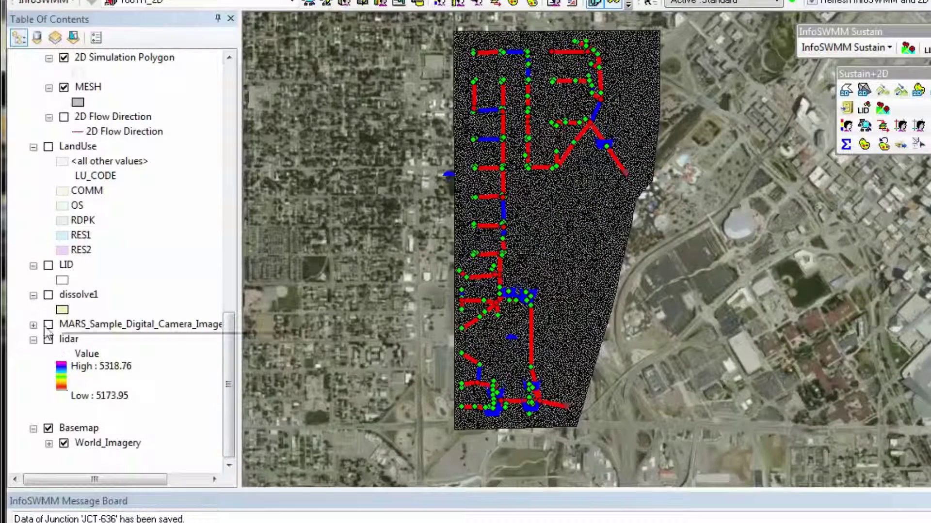
Step: Turn on the dissolve1 layer in the Table of Contents
left_click(48, 296)
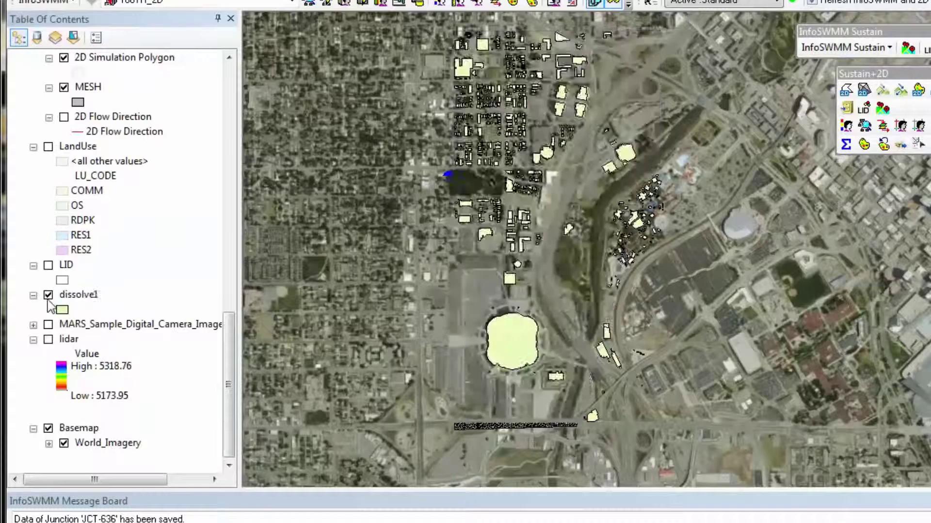
scroll(223, 329, "up", 8)
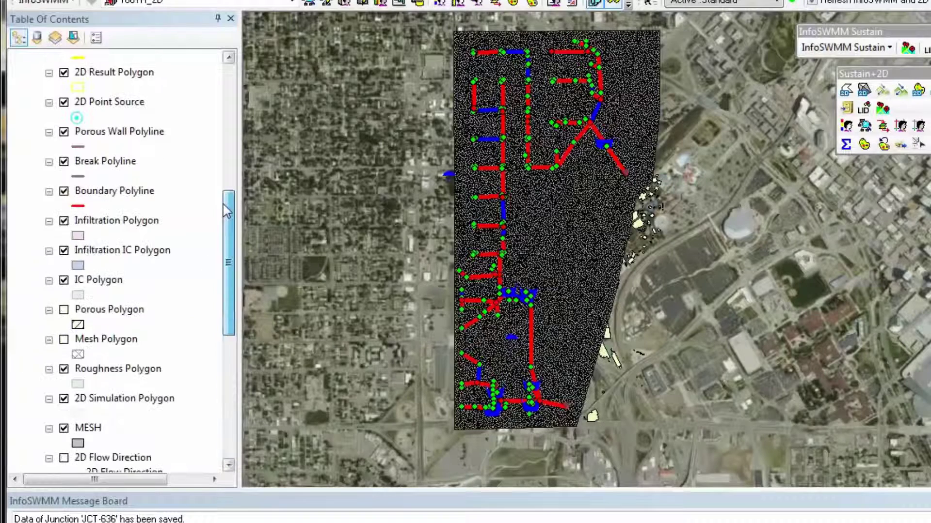
scroll(221, 342, "down", 8)
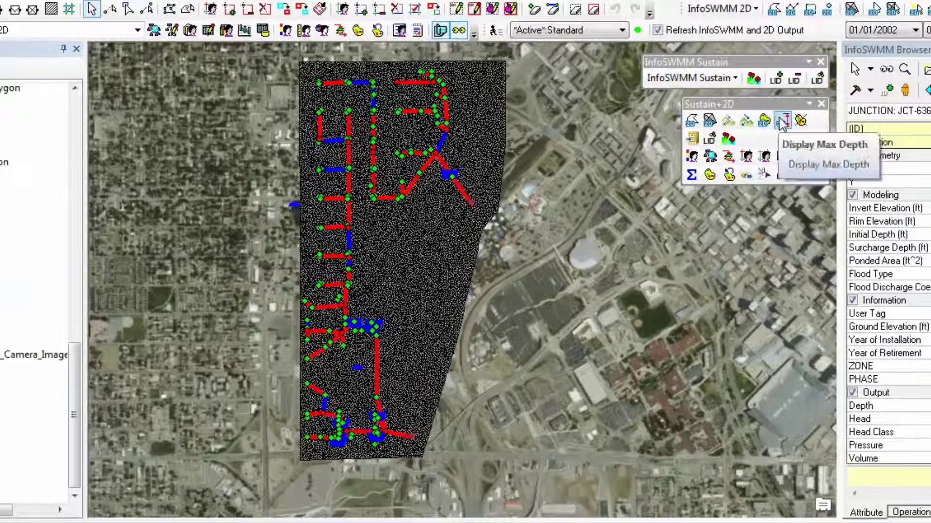
Step: Display maximum 2D flood depth on the map, then review the junction Map Display settings
left_click(783, 122)
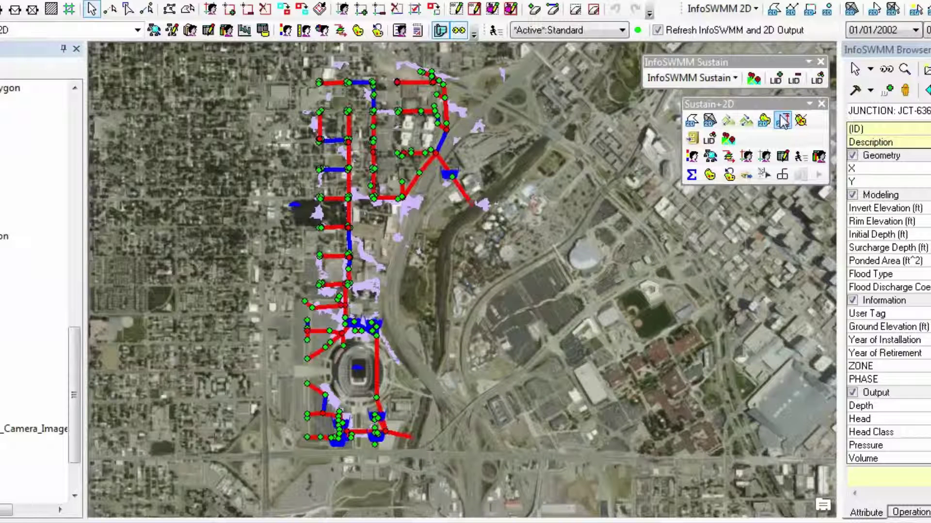
left_click(713, 178)
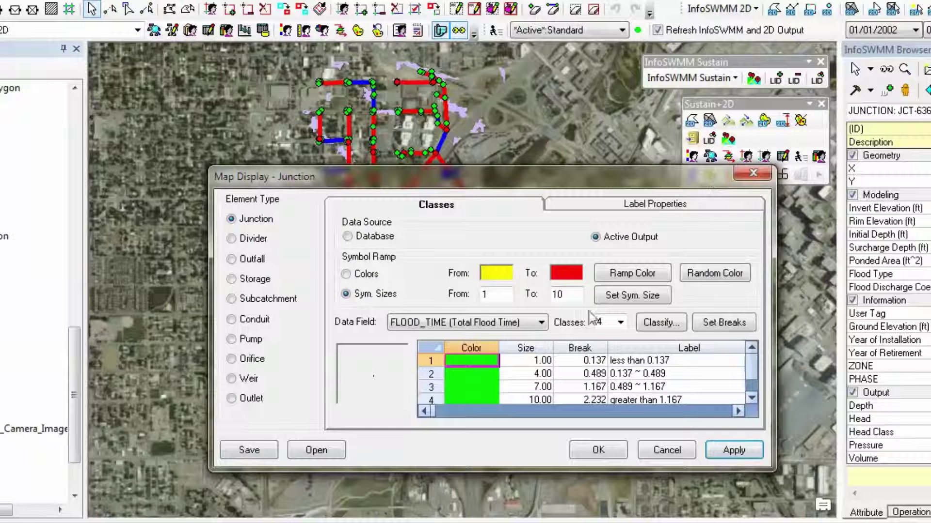
left_click(759, 173)
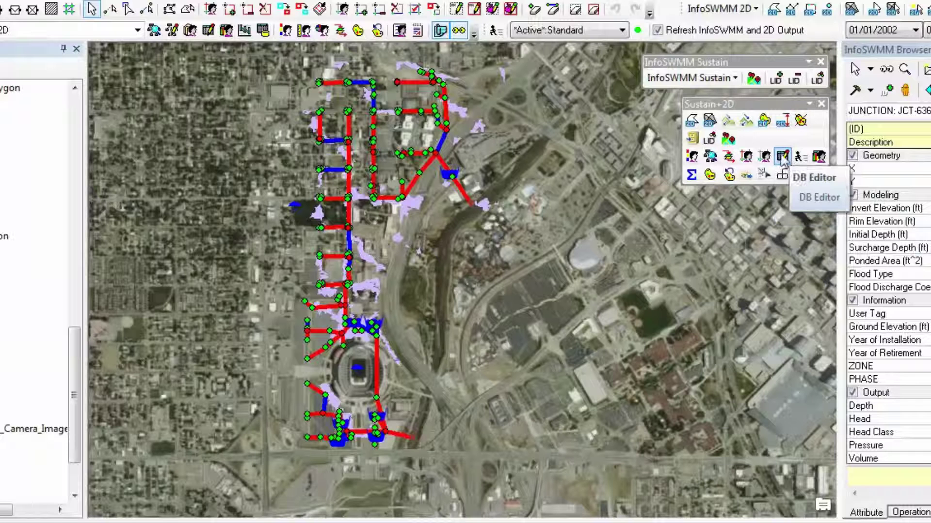
left_click(746, 176)
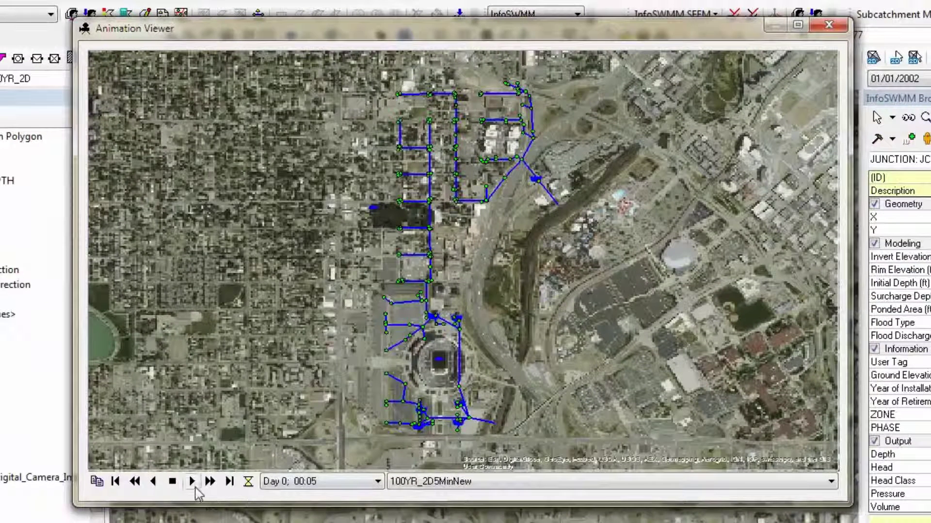
left_click(193, 483)
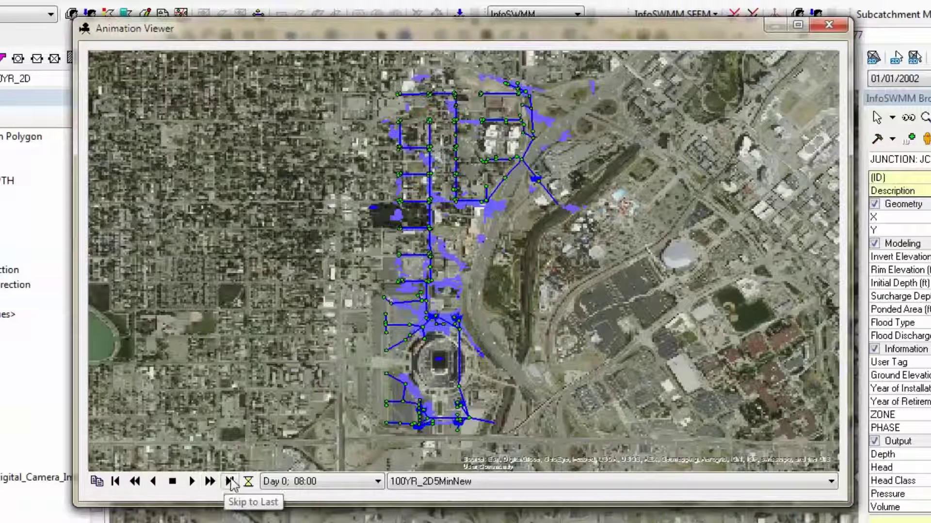
left_click(829, 25)
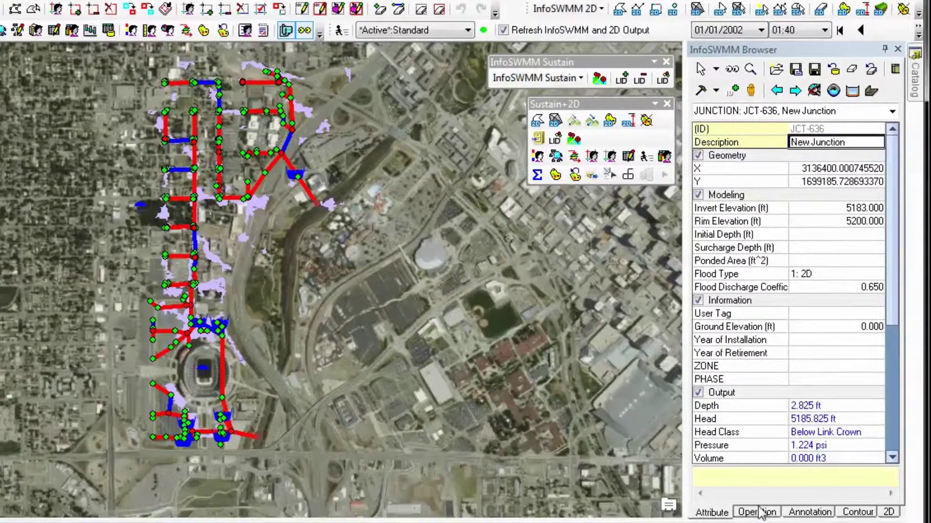
Step: Switch the browser to the Operation data tree and review the AQUIFER-1 aquifer properties
left_click(839, 522)
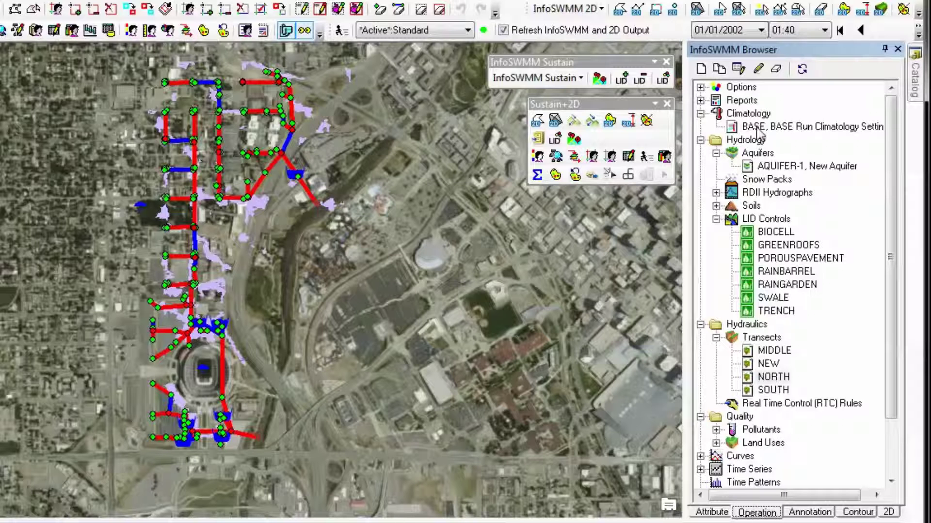
double_click(774, 167)
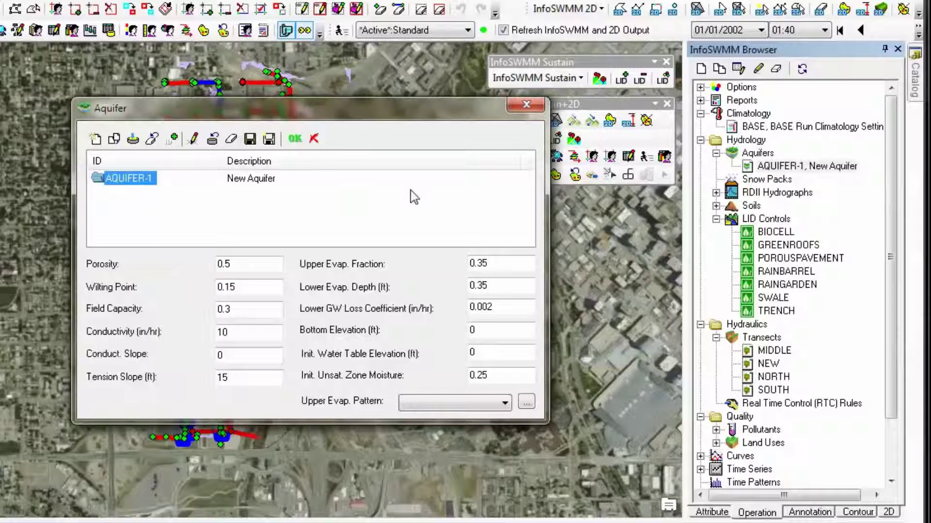
left_click(294, 140)
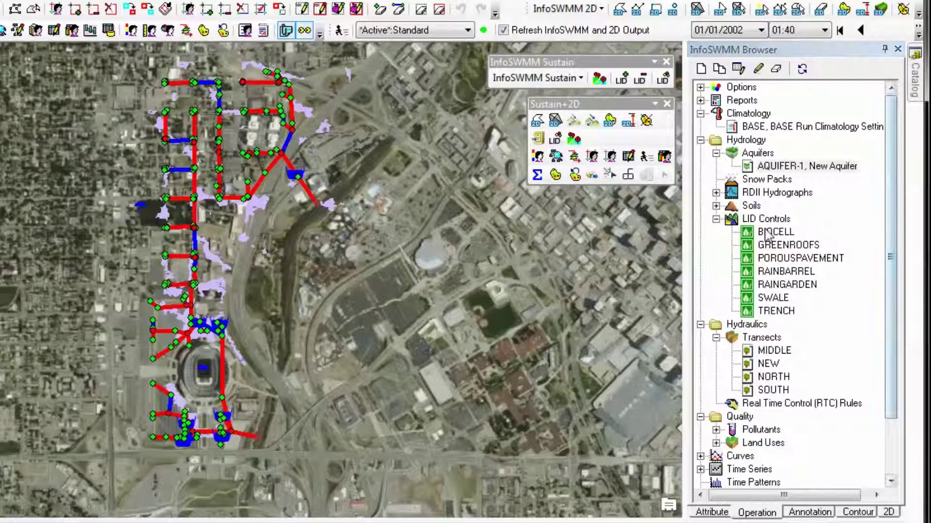
double_click(768, 232)
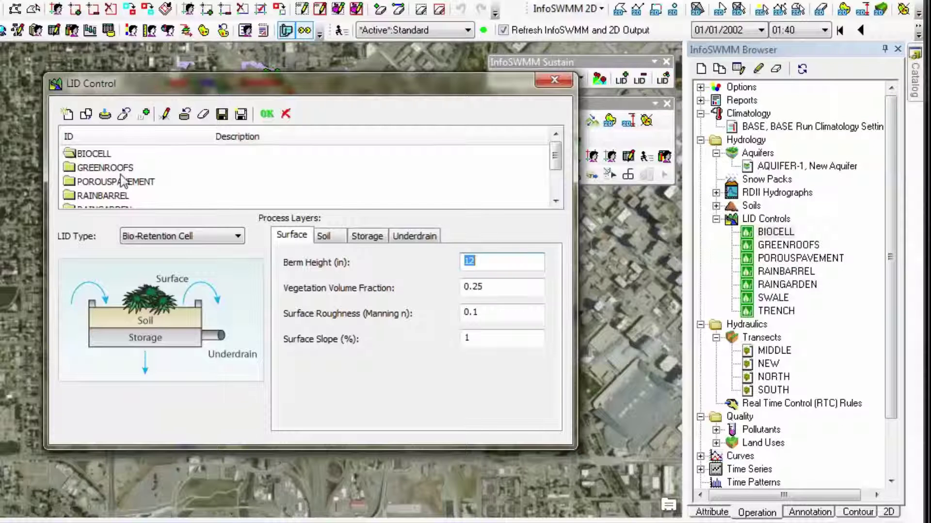
left_click(99, 168)
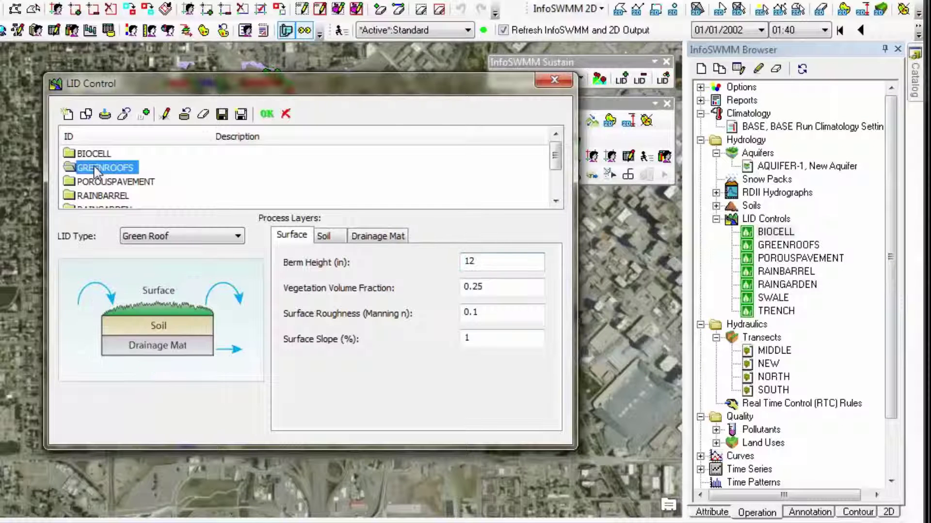
left_click(117, 182)
left_click(117, 196)
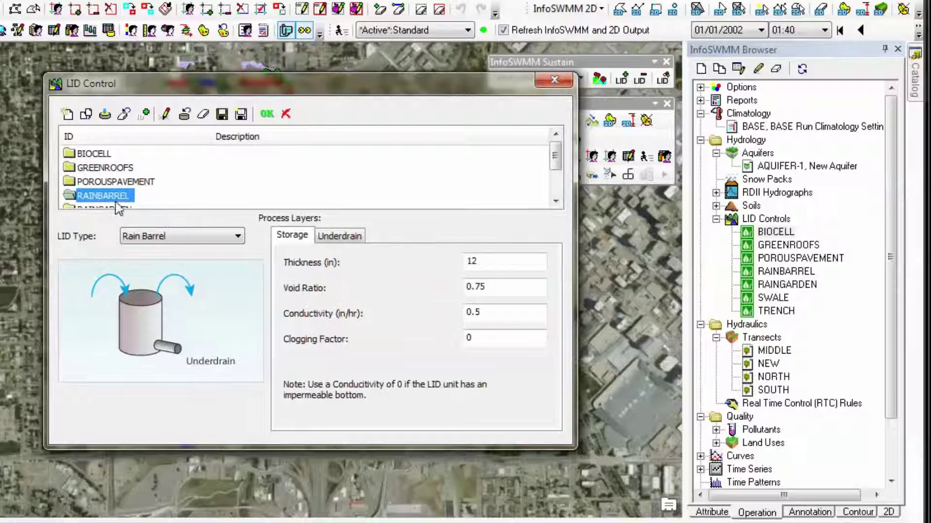
left_click(555, 191)
left_click(555, 196)
left_click(91, 196)
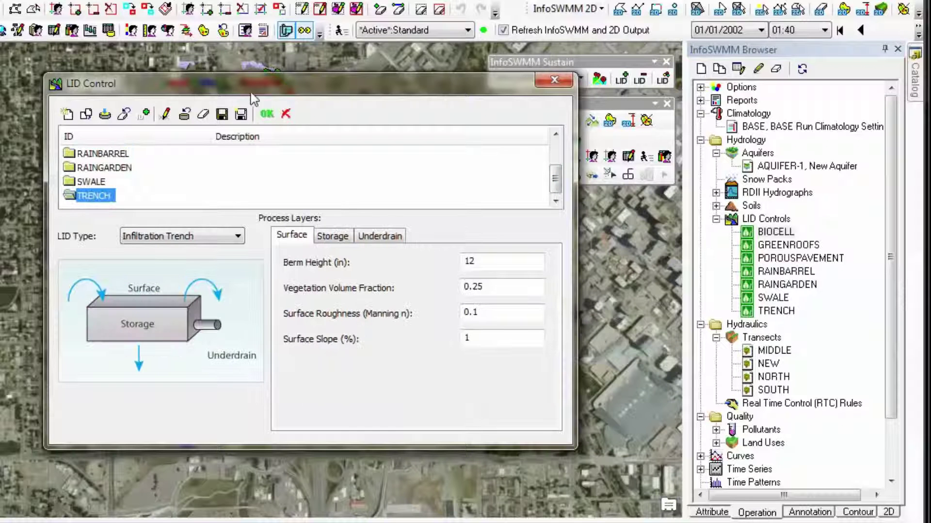
left_click(267, 114)
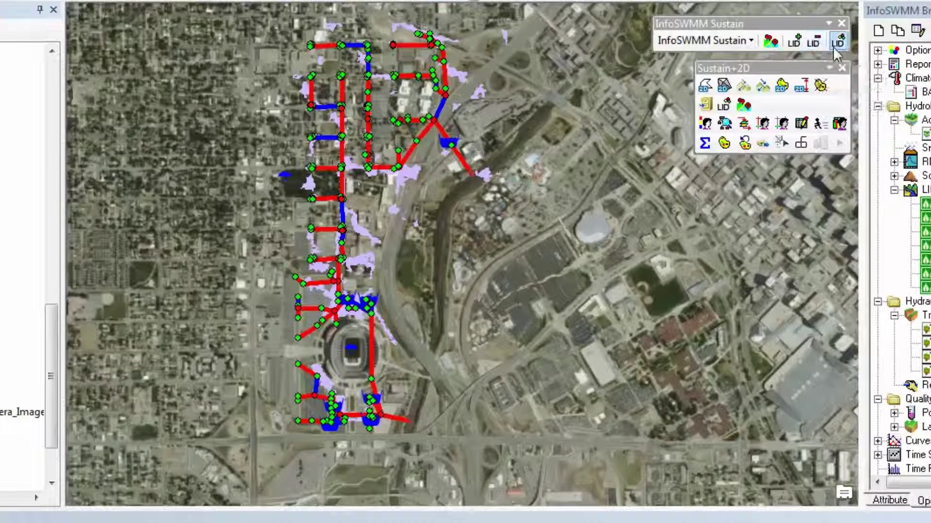
left_click(742, 109)
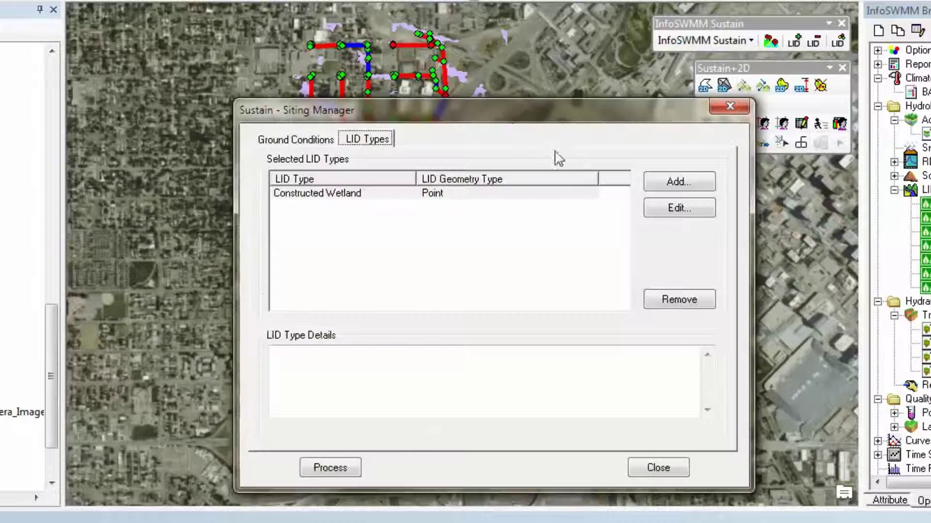
left_click_drag(487, 117, 389, 72)
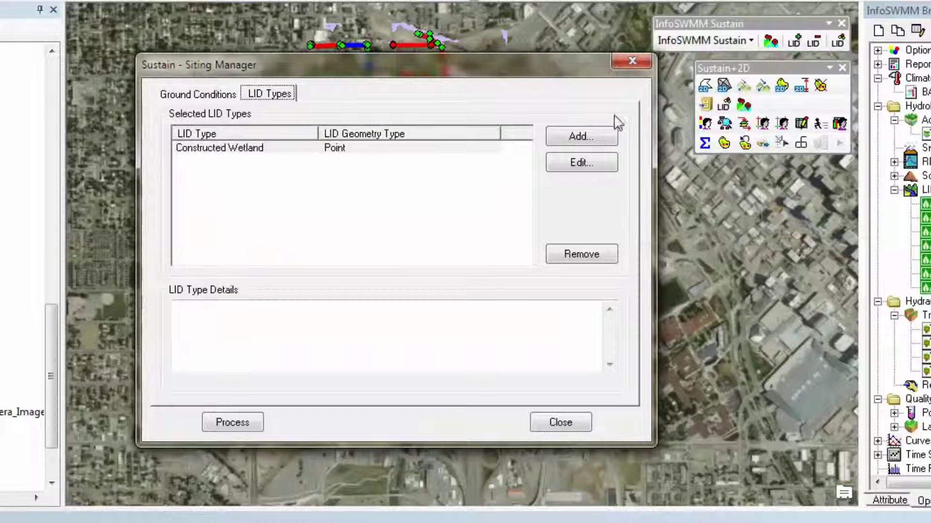
left_click(595, 143)
left_click(379, 161)
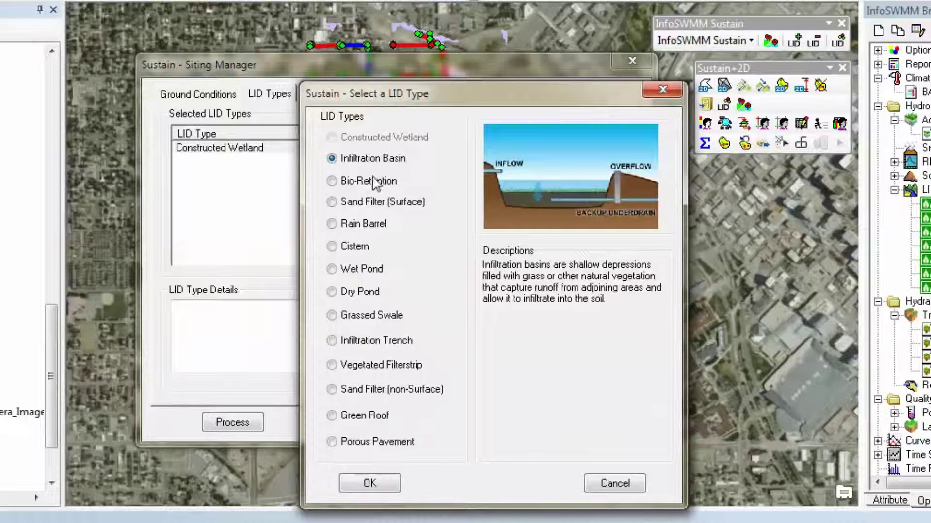
left_click(374, 182)
left_click(376, 204)
left_click(369, 227)
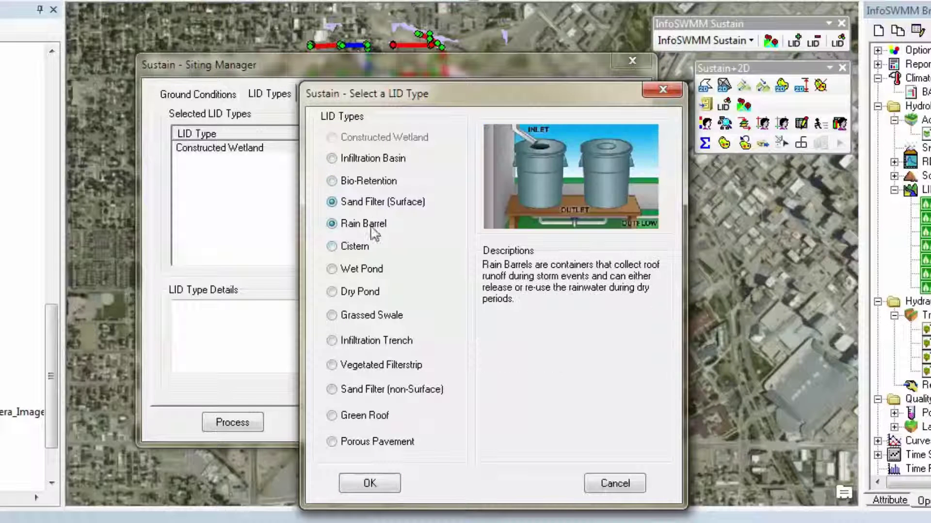
left_click(367, 250)
left_click(379, 273)
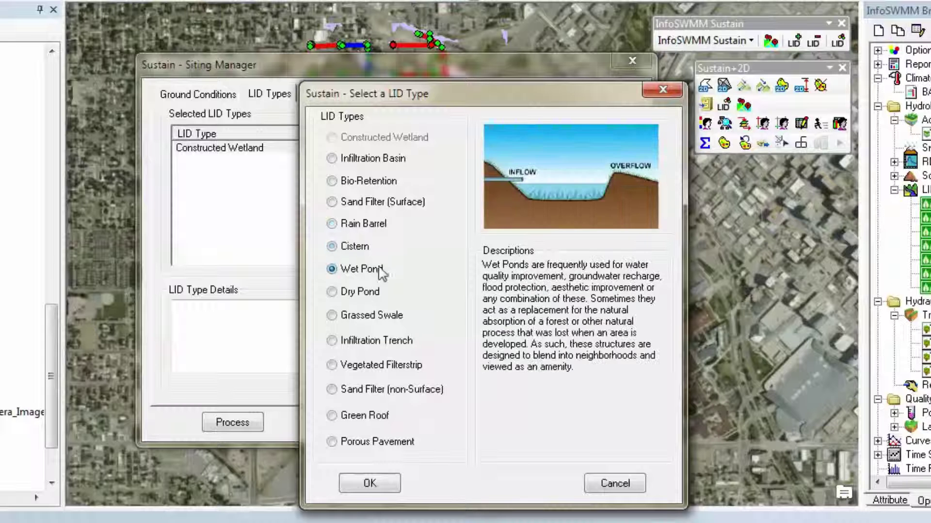
left_click(369, 292)
left_click(378, 316)
left_click(387, 338)
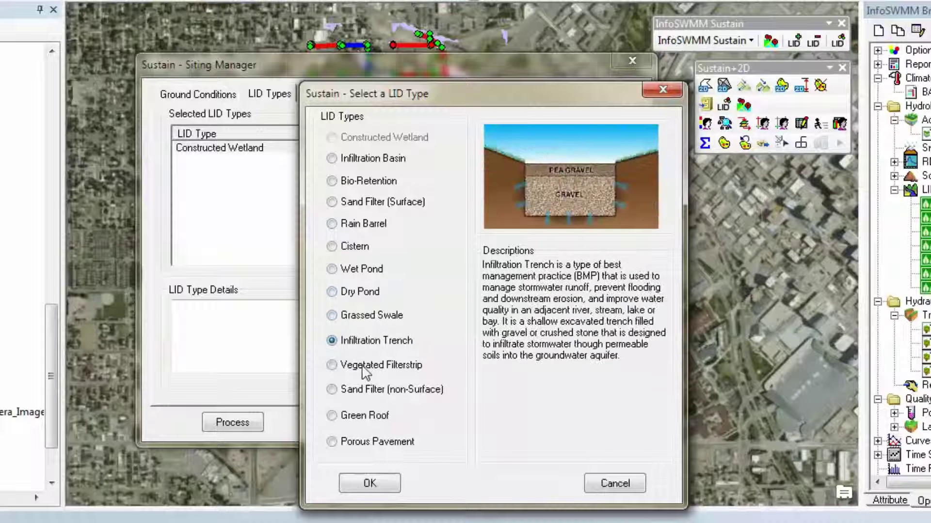
left_click(363, 366)
left_click(374, 416)
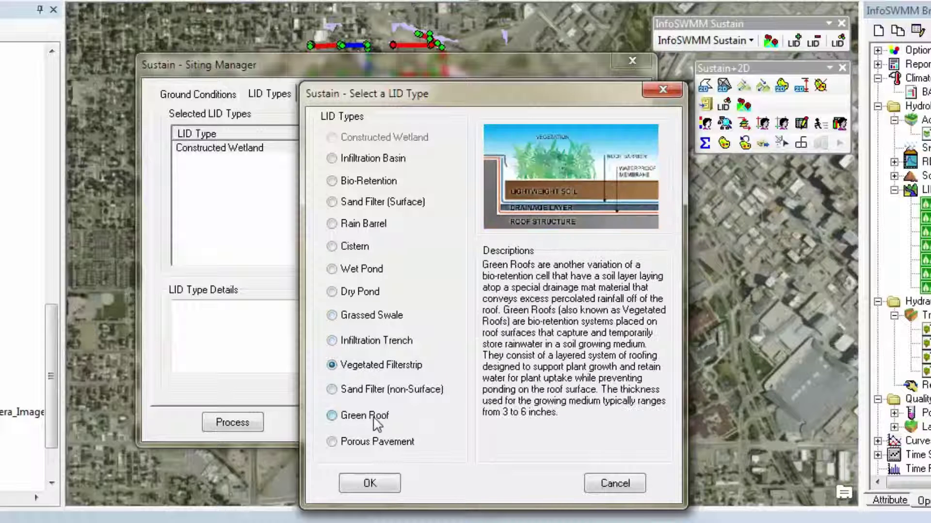
left_click(394, 441)
left_click(613, 484)
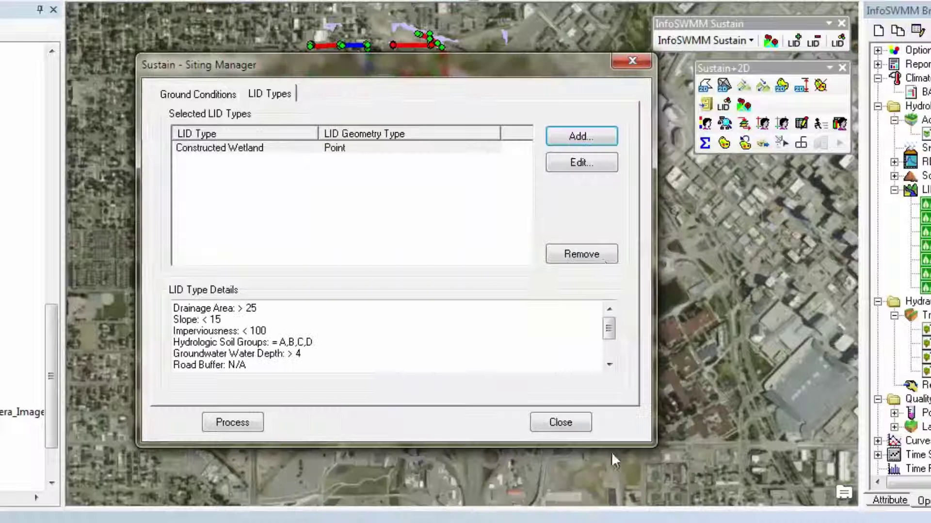
left_click(573, 168)
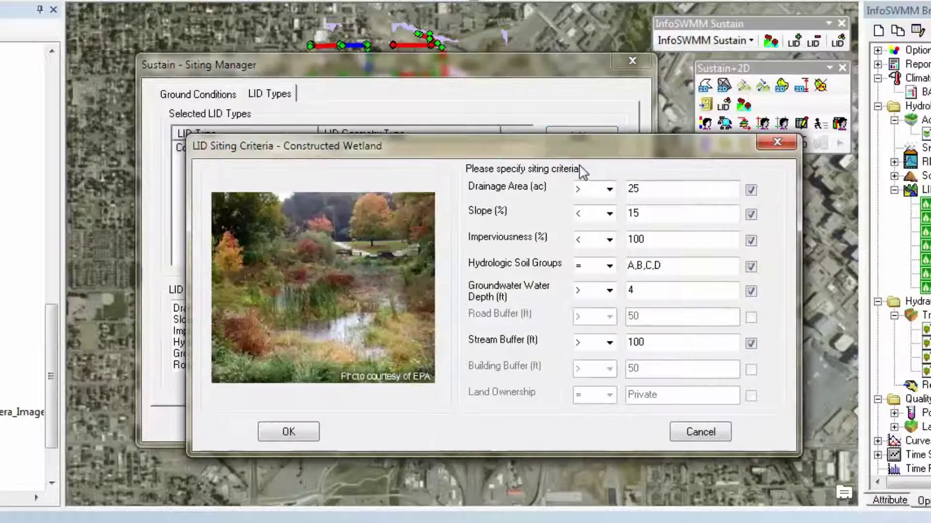
left_click(705, 445)
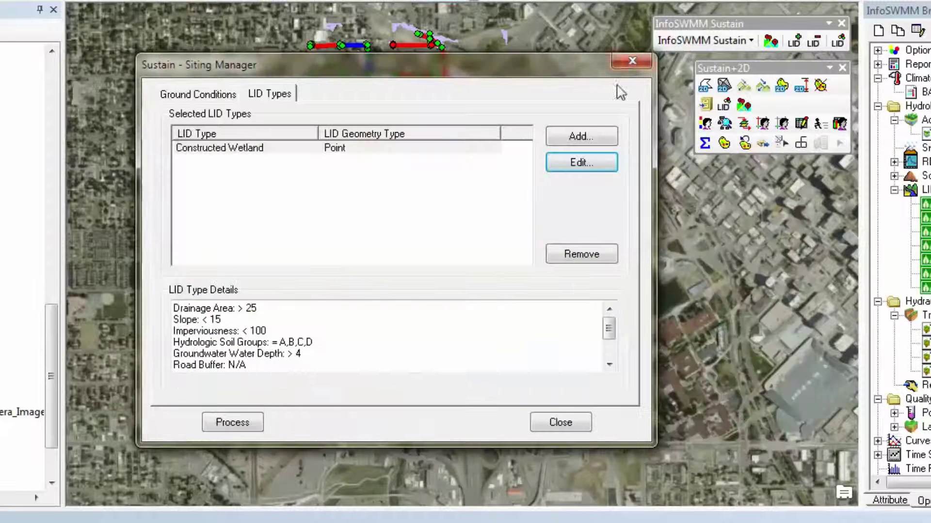
left_click(632, 60)
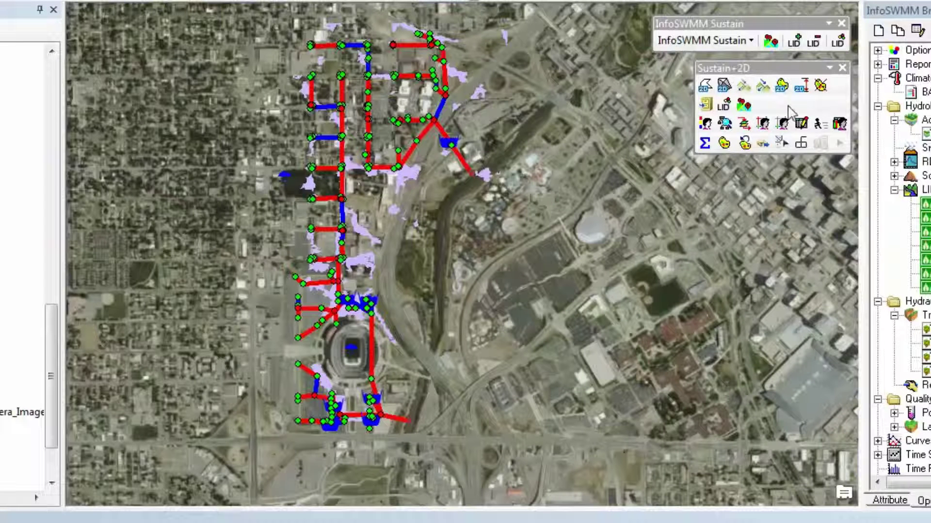
left_click(718, 106)
left_click(741, 156)
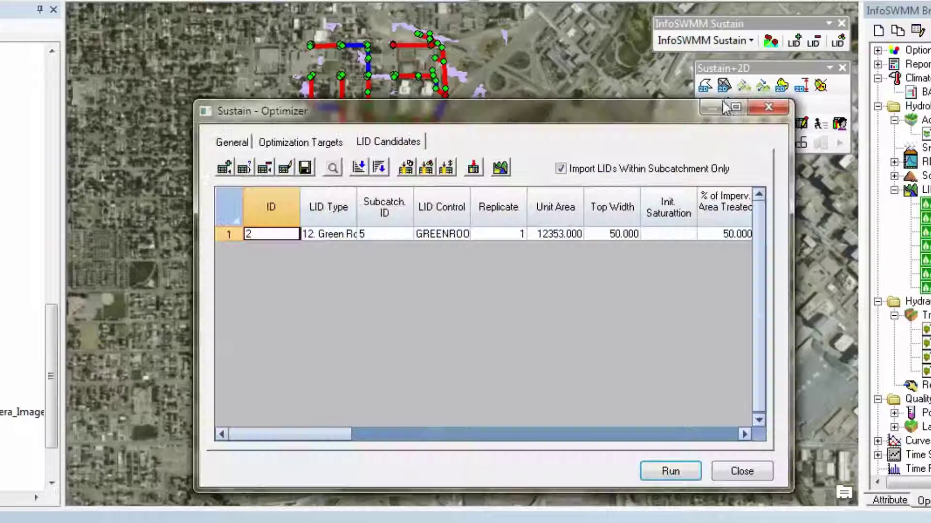
left_click(318, 144)
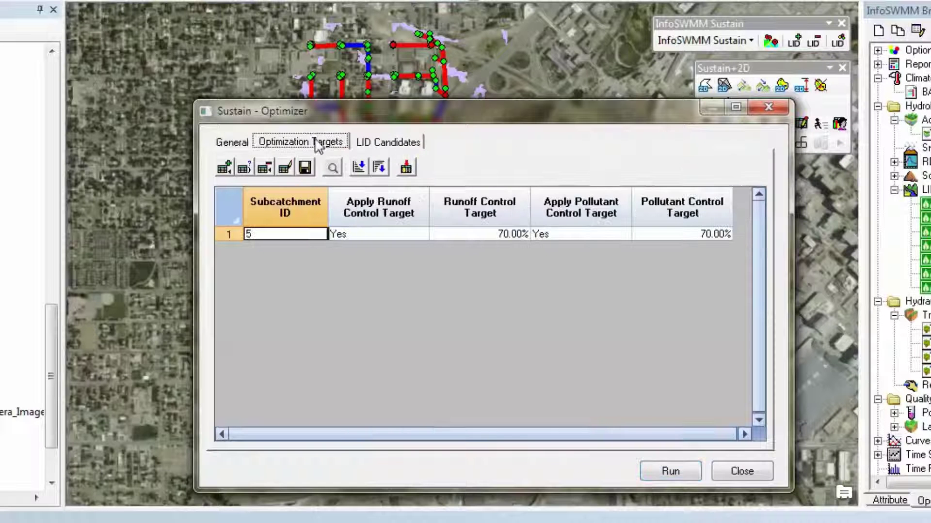
left_click(742, 470)
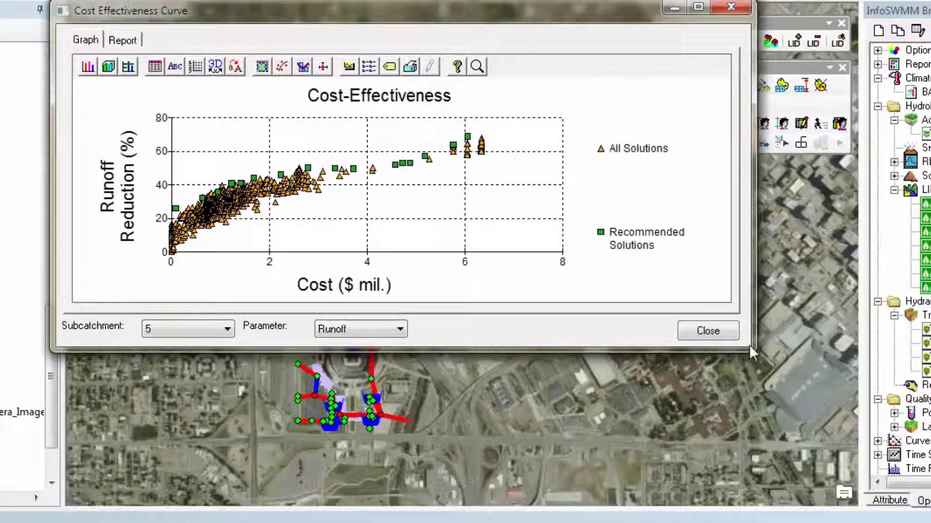
left_click_drag(750, 349, 851, 401)
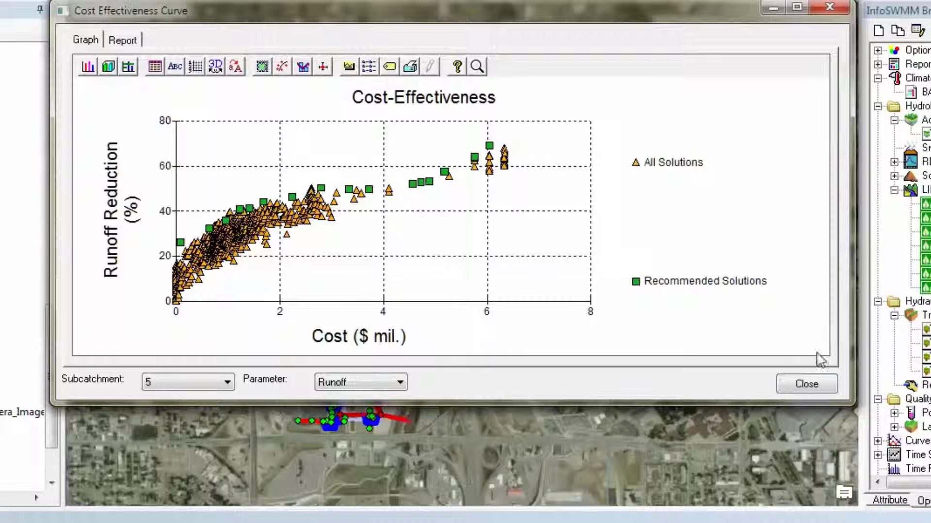
left_click(797, 383)
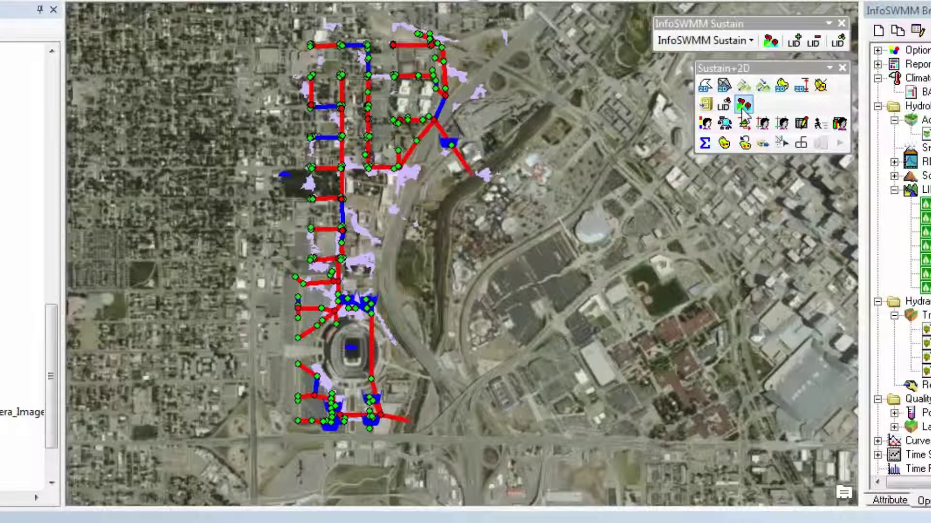
left_click(742, 41)
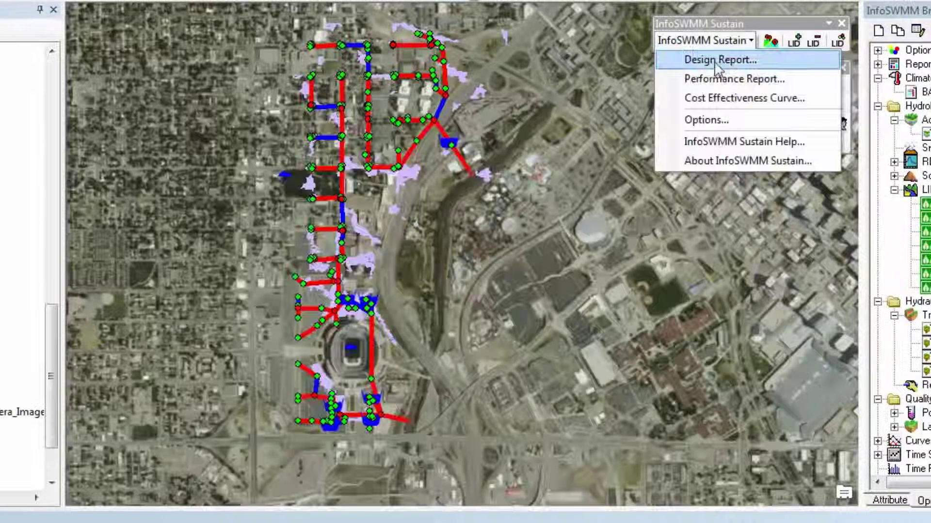
left_click(720, 61)
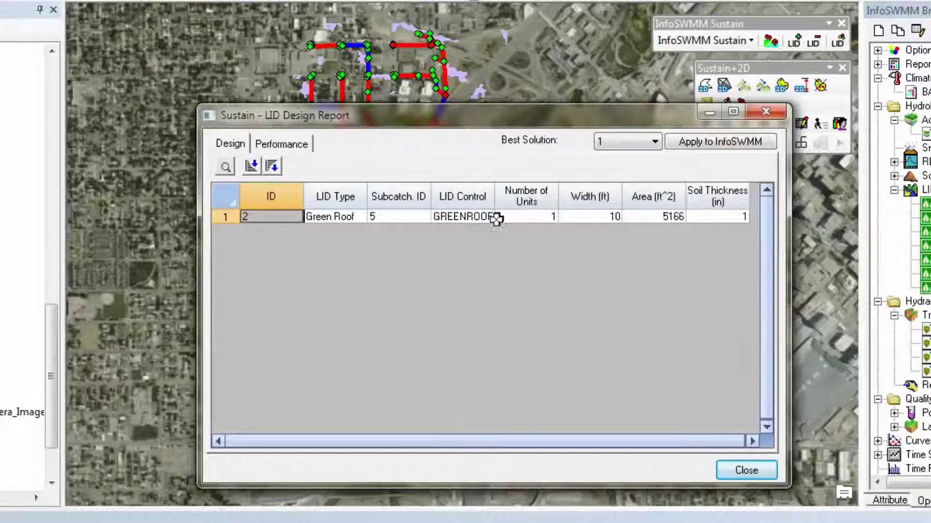
left_click(604, 142)
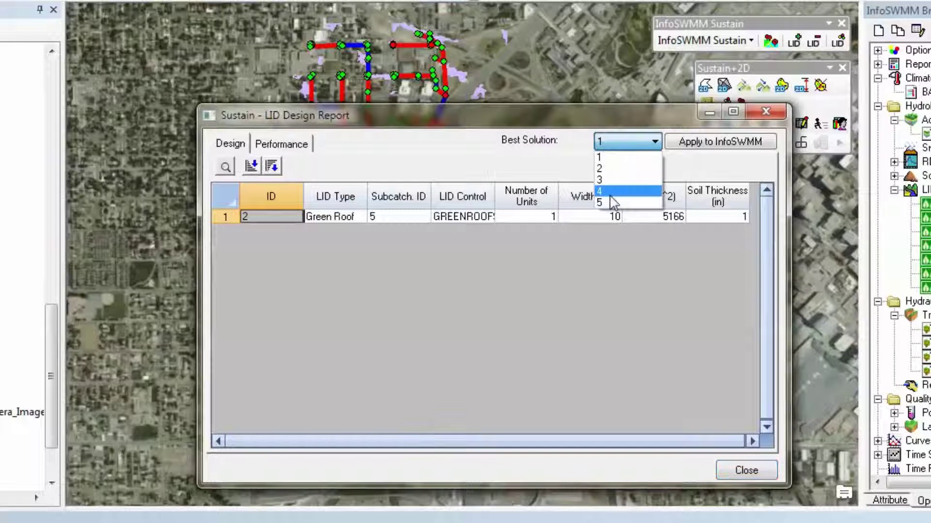
left_click(601, 157)
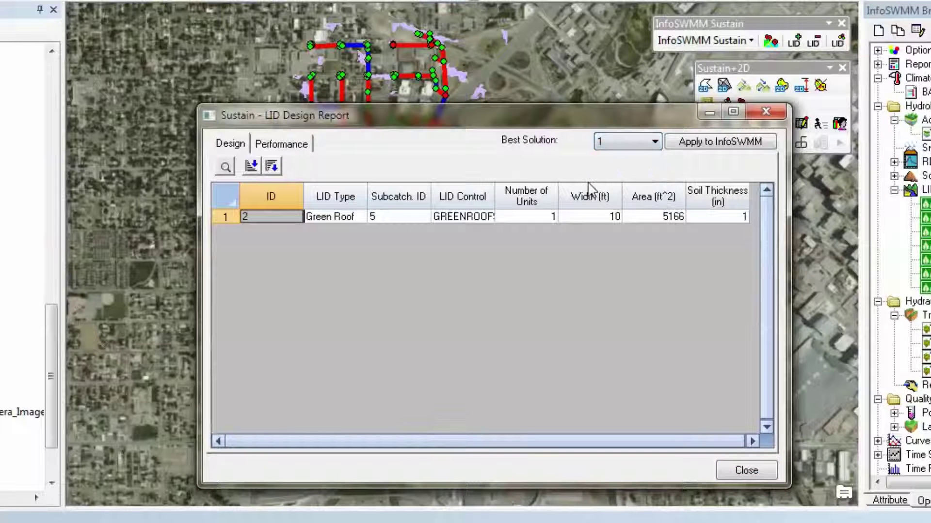
left_click(607, 142)
left_click(605, 176)
left_click(281, 144)
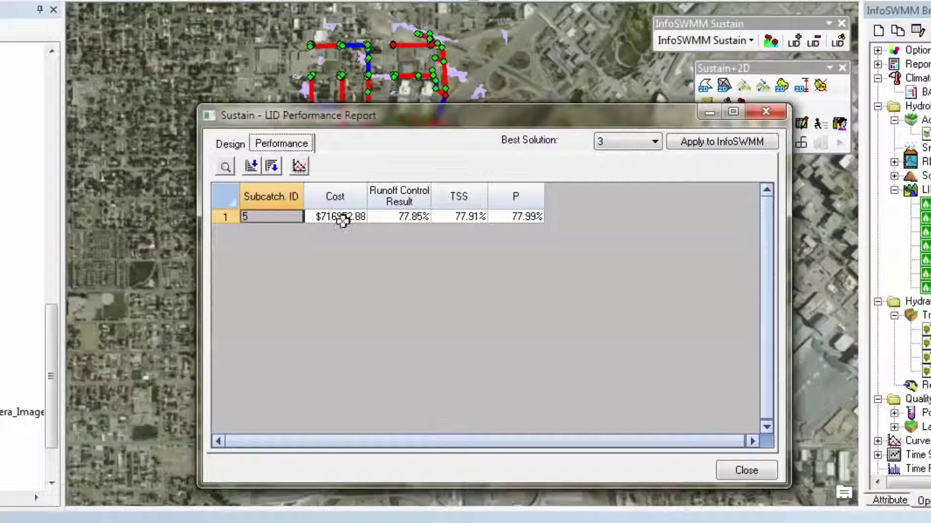
left_click(603, 141)
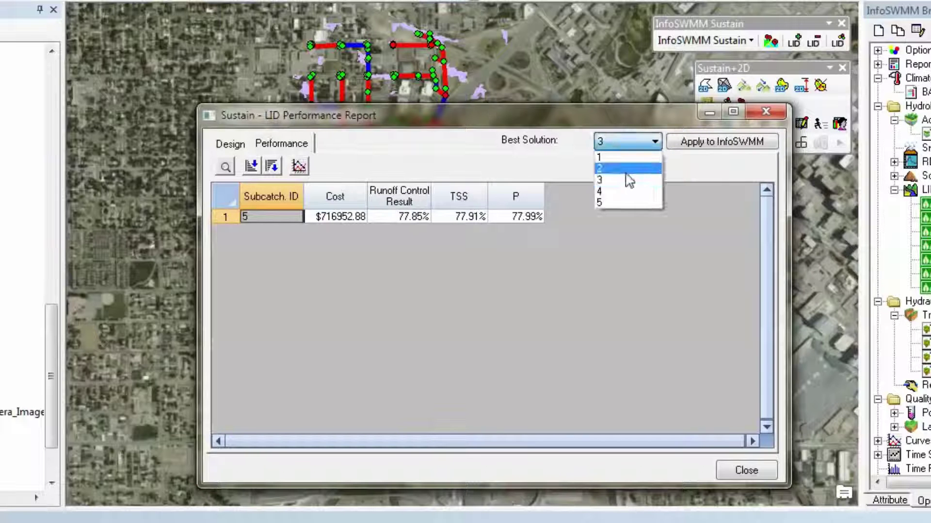
left_click(626, 170)
left_click(298, 166)
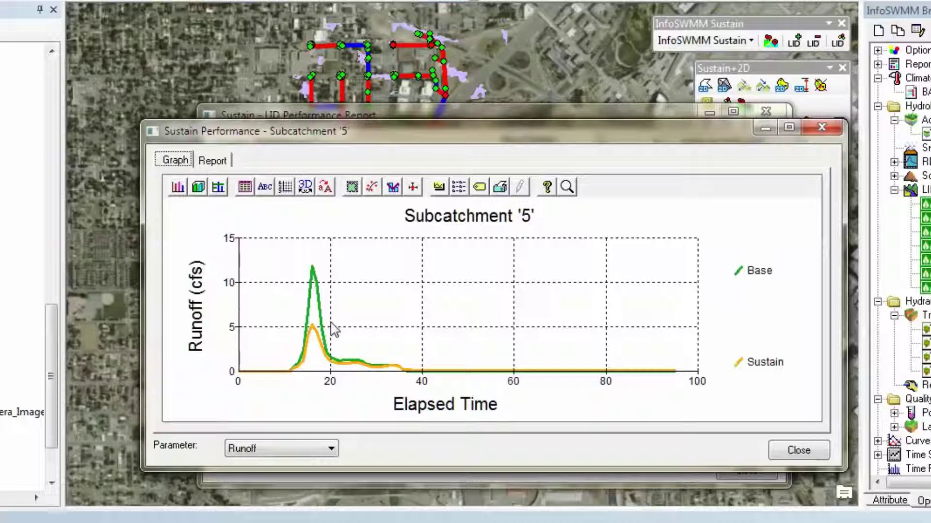
left_click(821, 127)
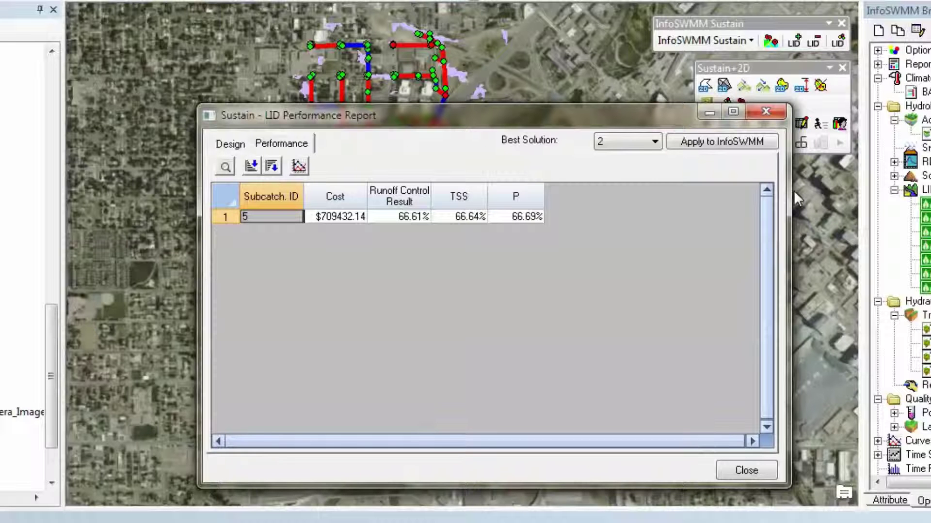
left_click(756, 471)
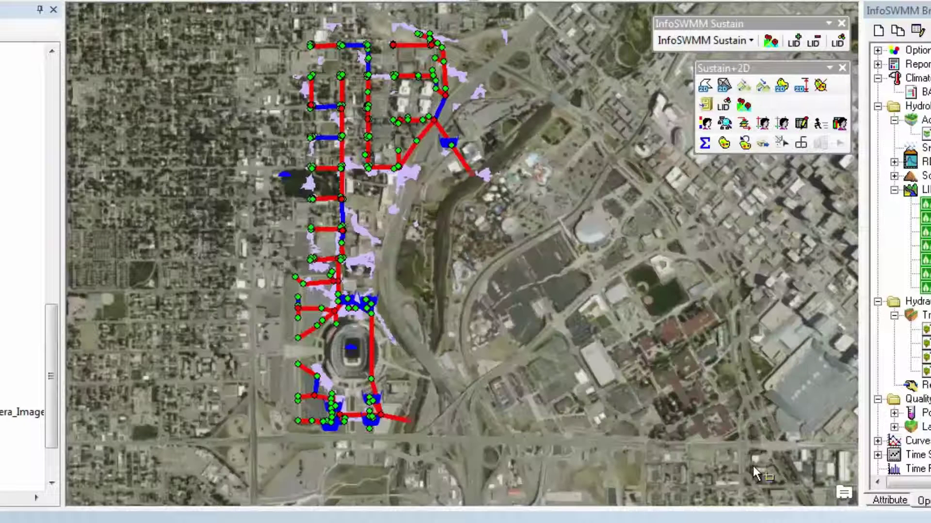